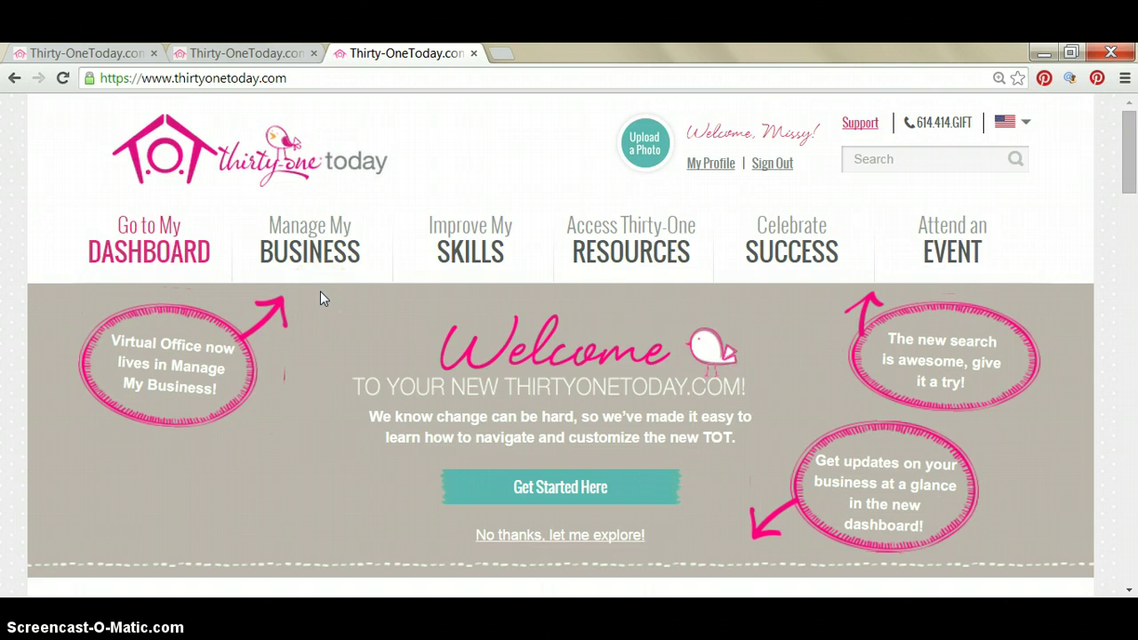
From the My Business events overview, start a new Party Event.
{"action": "left_click", "coordinate": [308, 247]}
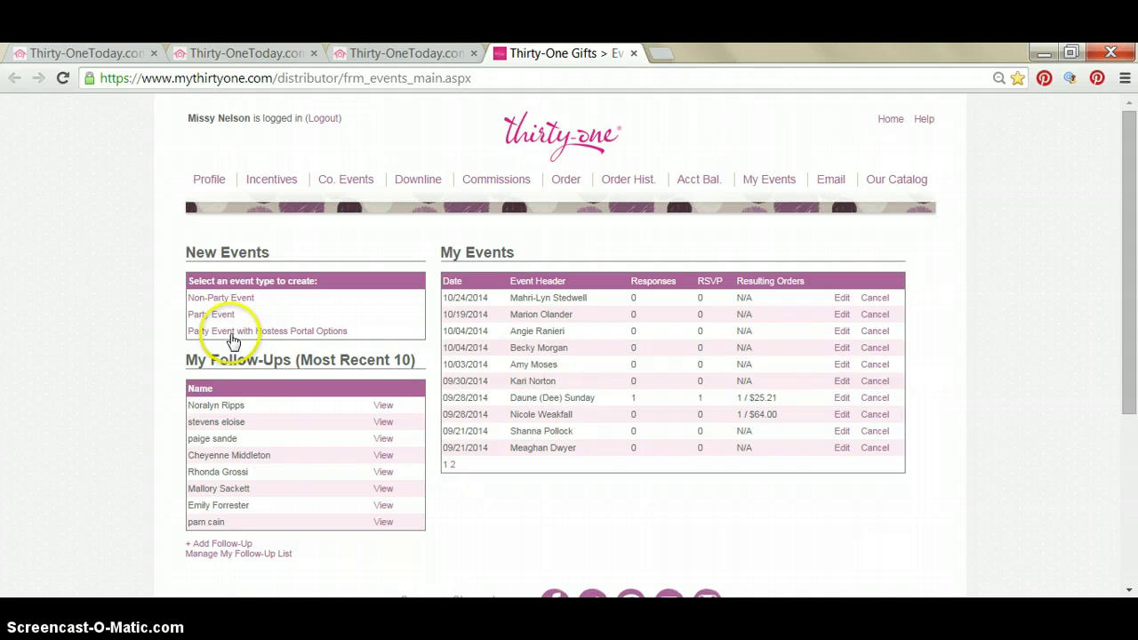
{"action": "left_click", "coordinate": [213, 315]}
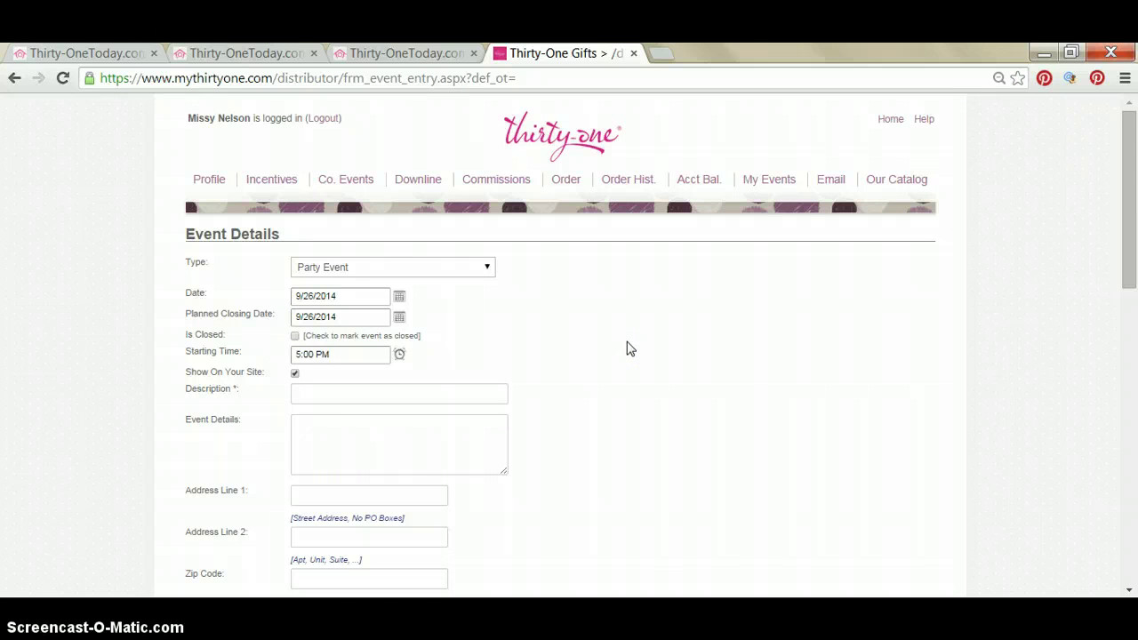
Set the party date to 10/4/2014, planned closing date 10/6/2014, and start time 7:00 PM.
{"action": "left_click", "coordinate": [400, 298]}
{"action": "left_click", "coordinate": [425, 317]}
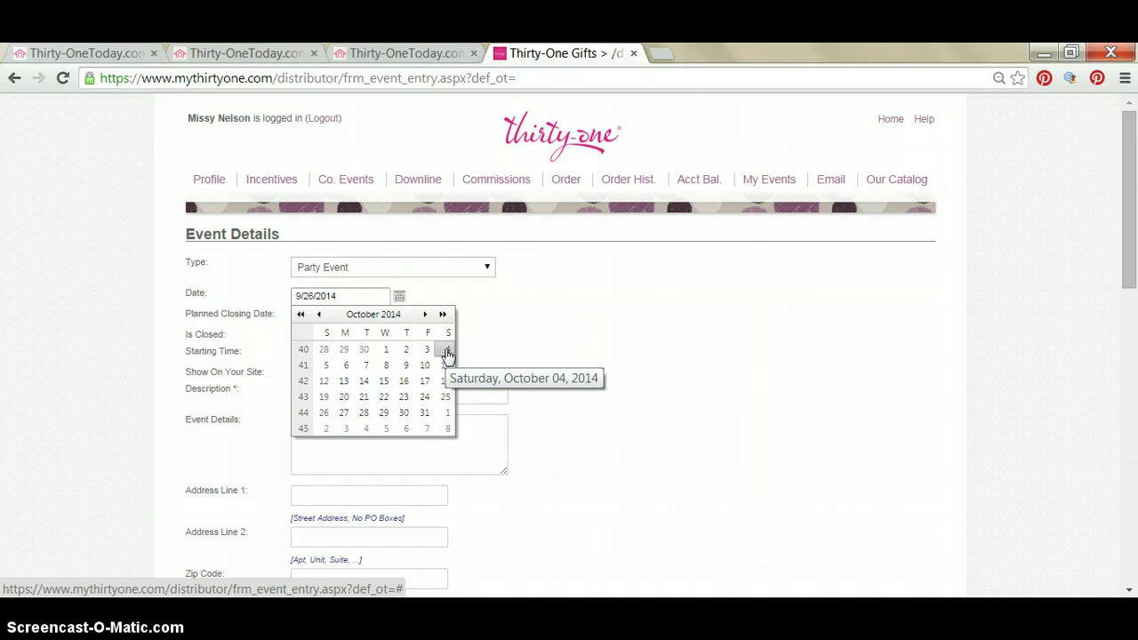
{"action": "left_click", "coordinate": [447, 353]}
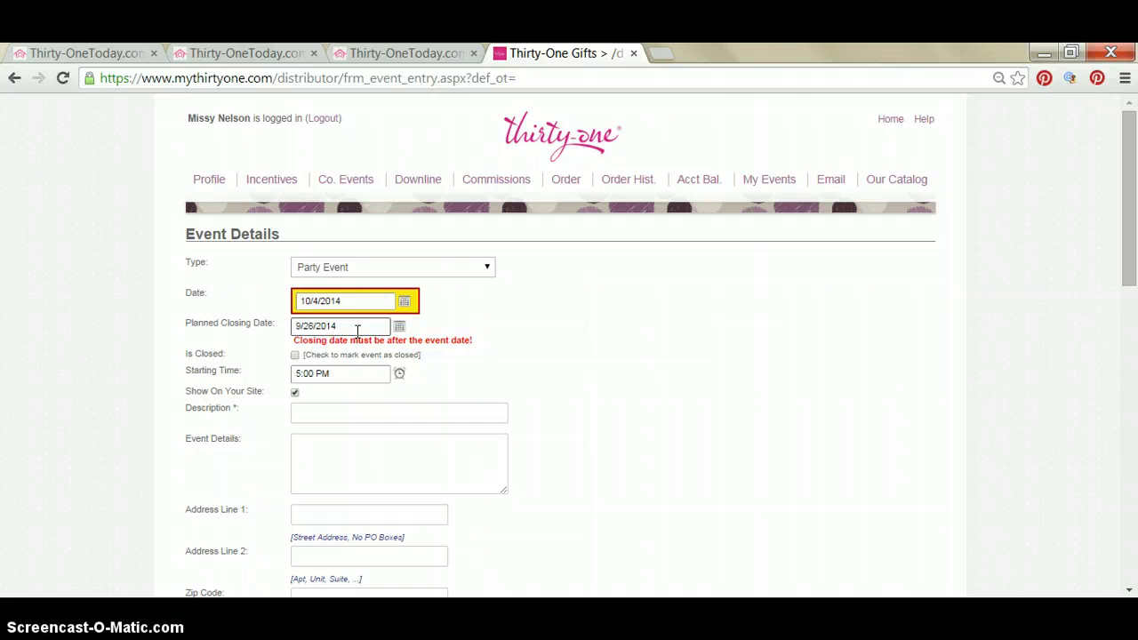
{"action": "left_click", "coordinate": [399, 326]}
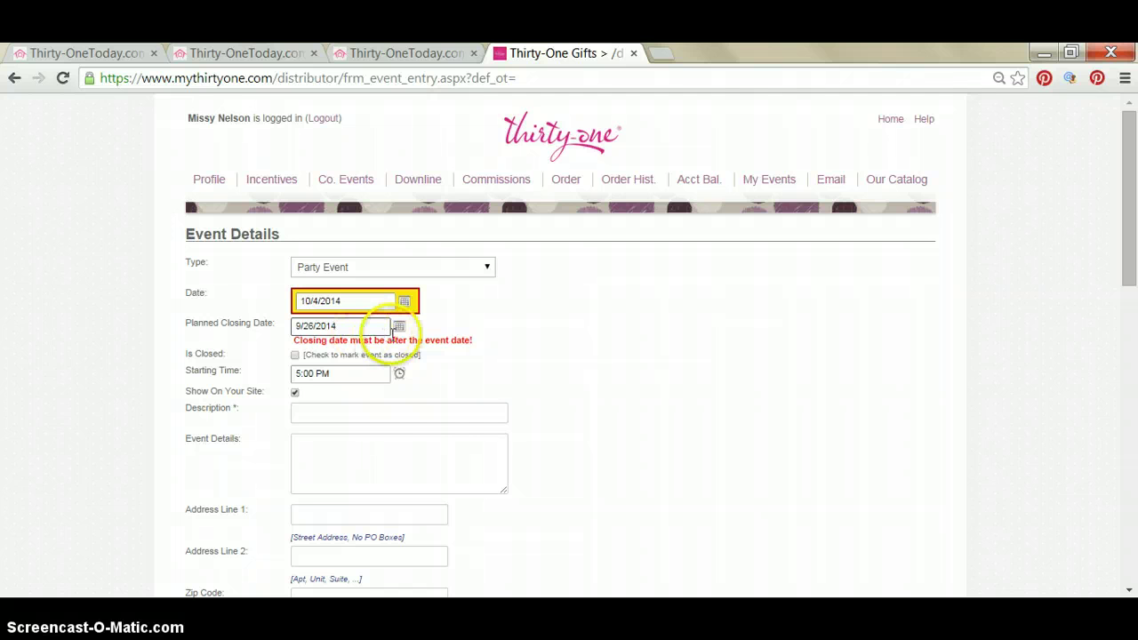
{"action": "left_click", "coordinate": [426, 344]}
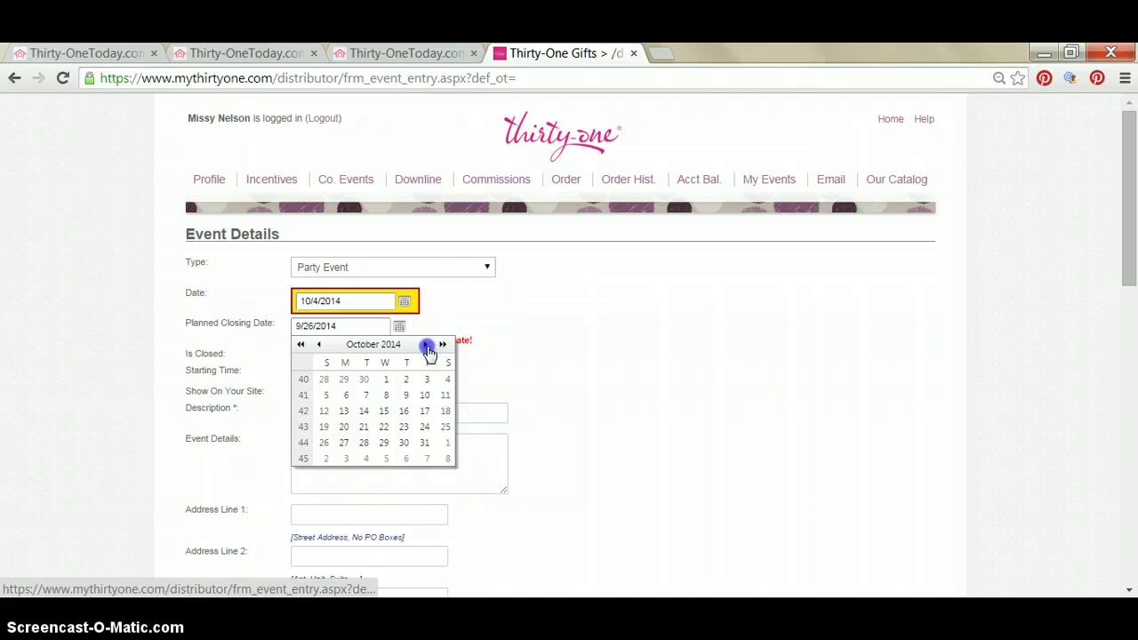
{"action": "left_click", "coordinate": [348, 395]}
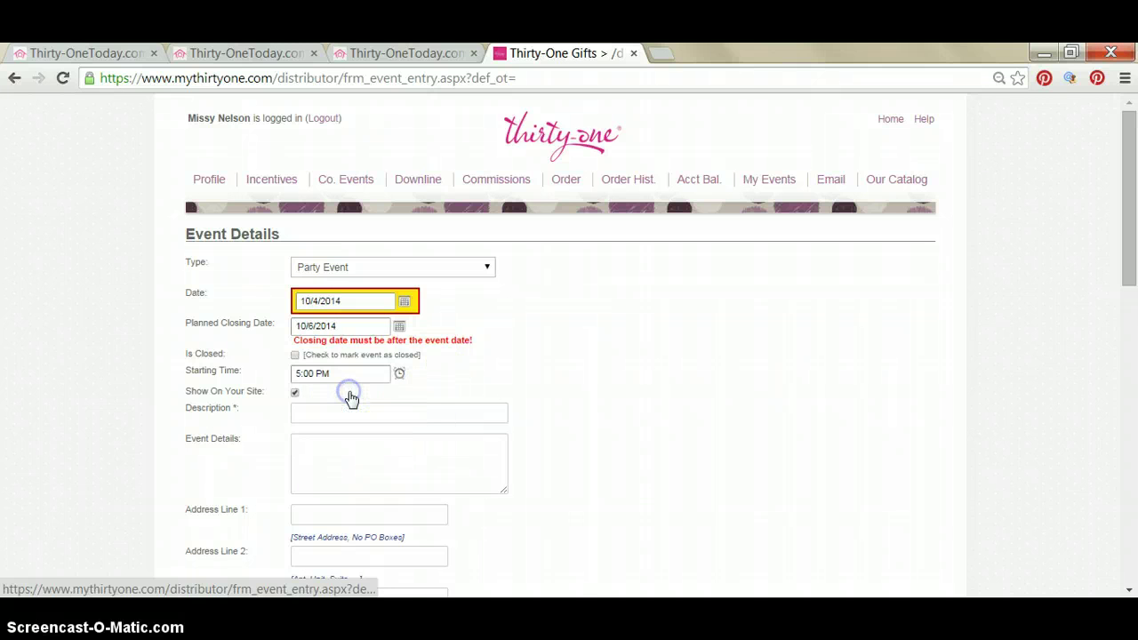
{"action": "left_click", "coordinate": [346, 355]}
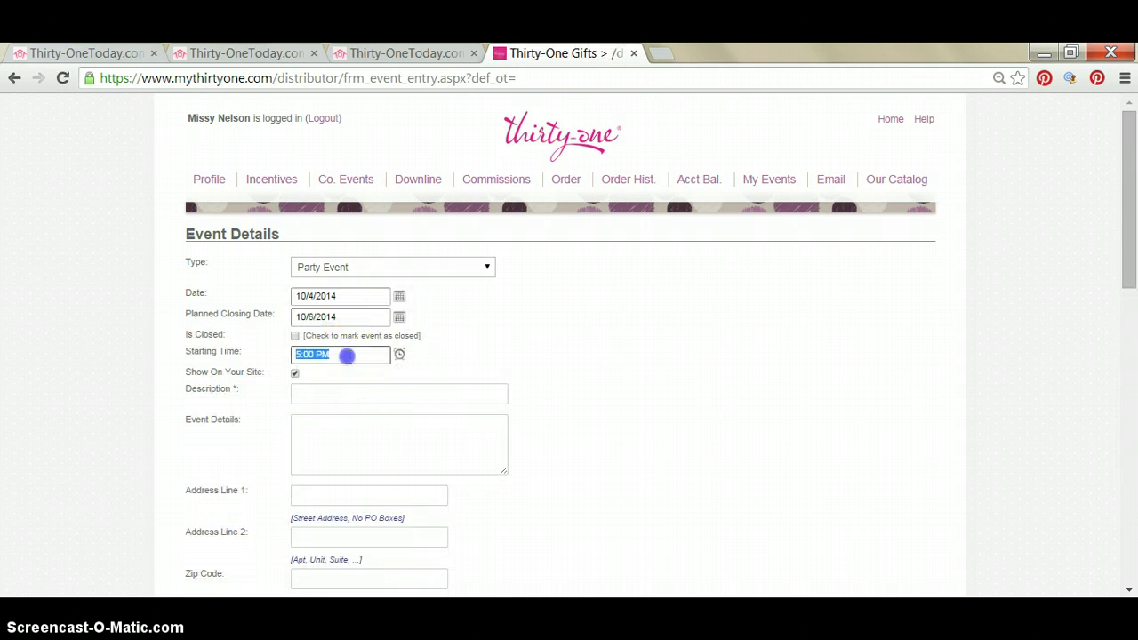
{"action": "type", "text": "7:00 PM"}
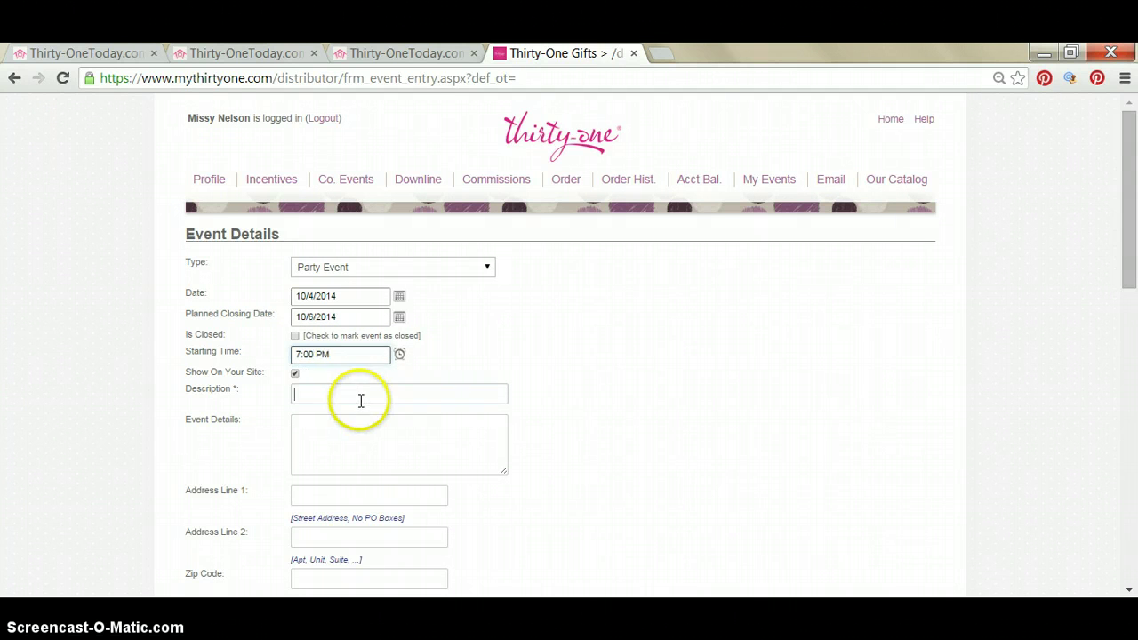
Enter the hostess's full name as the event description, then move down to Event Details.
{"action": "left_click", "coordinate": [361, 399]}
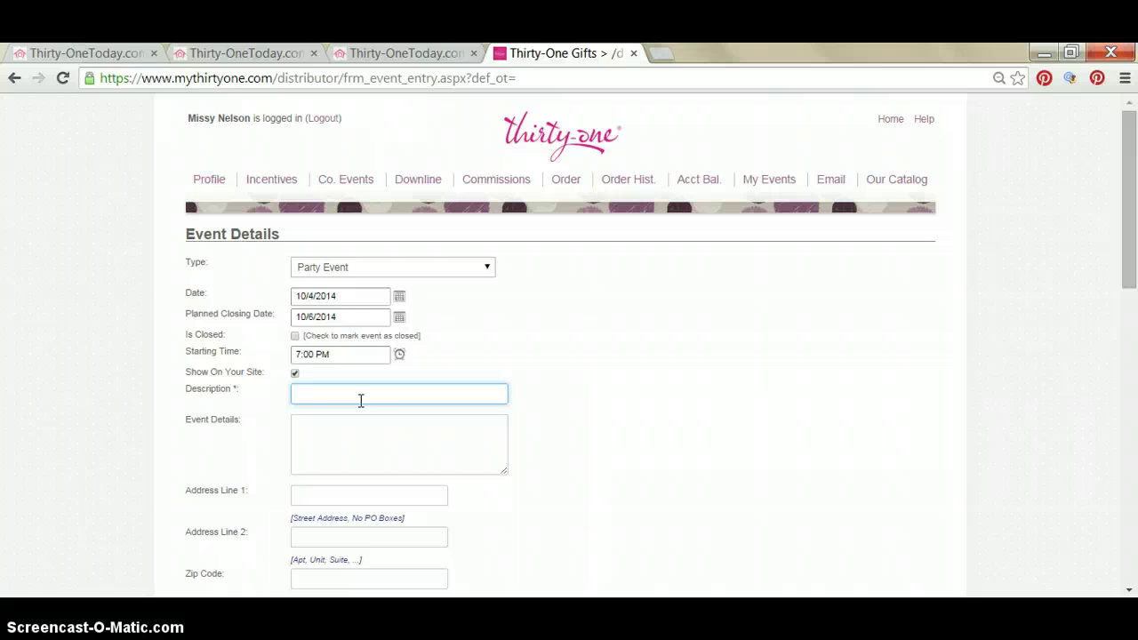
{"action": "left_click", "coordinate": [372, 434]}
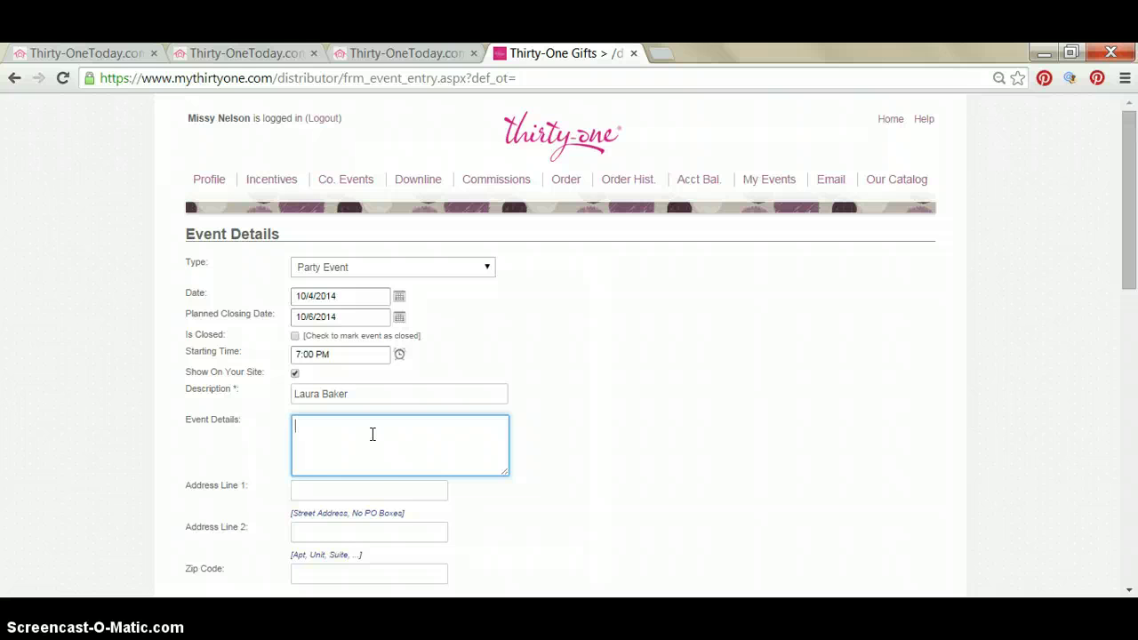
{"action": "scroll", "coordinate": [372, 435], "scroll_direction": "down", "scroll_amount": 1}
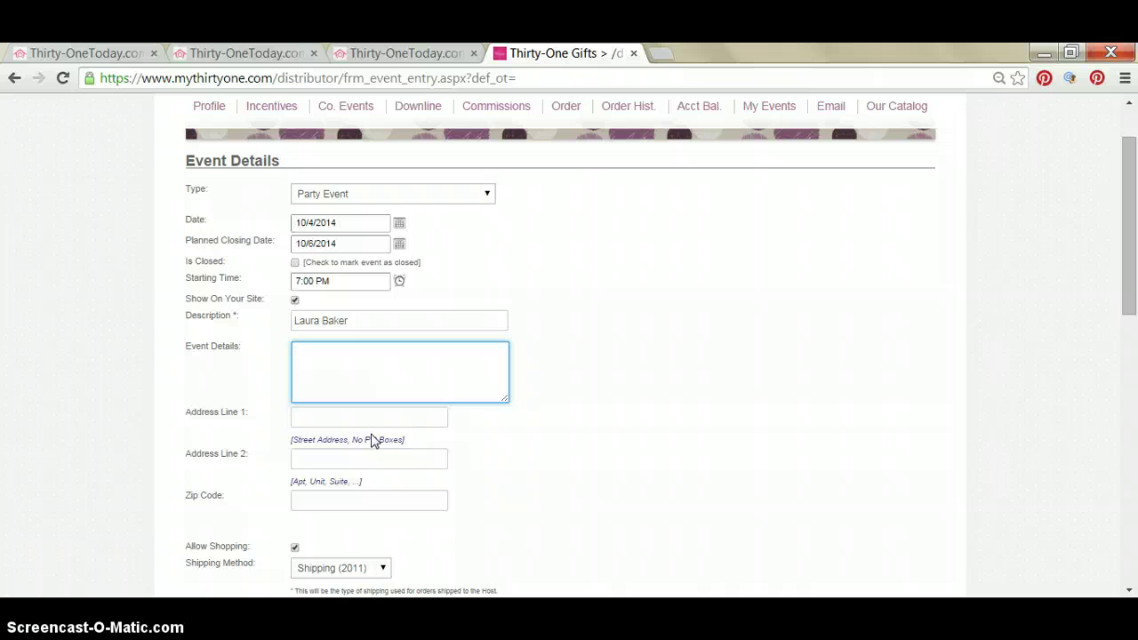
Fill in the party's street address from the saved suggestion and its ZIP code.
{"action": "left_click", "coordinate": [343, 419]}
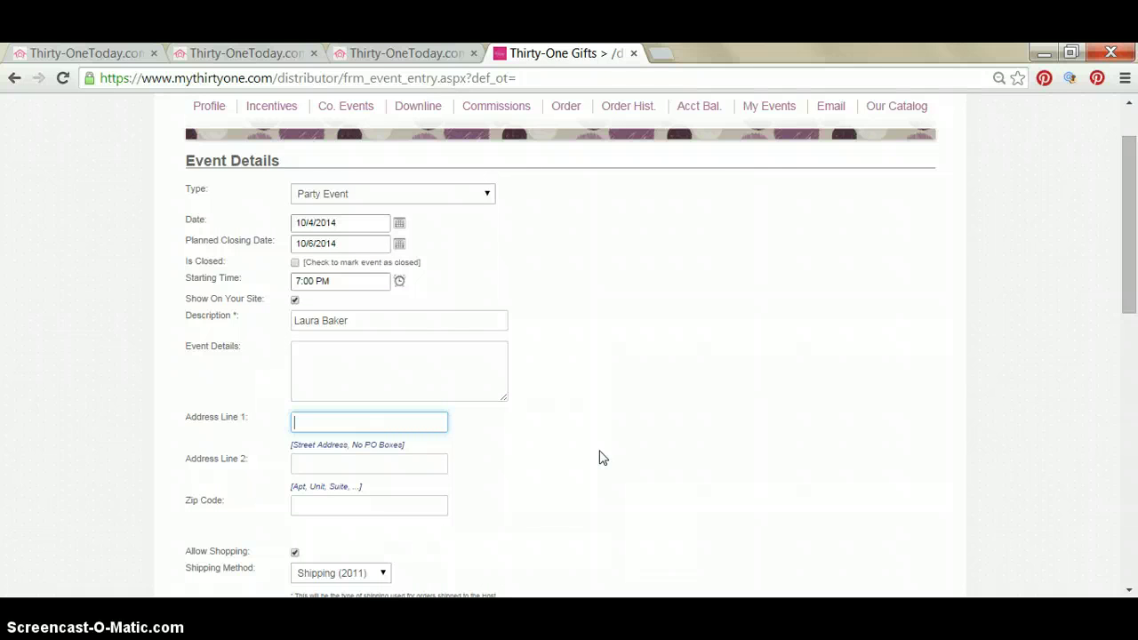
{"action": "type", "text": "979"}
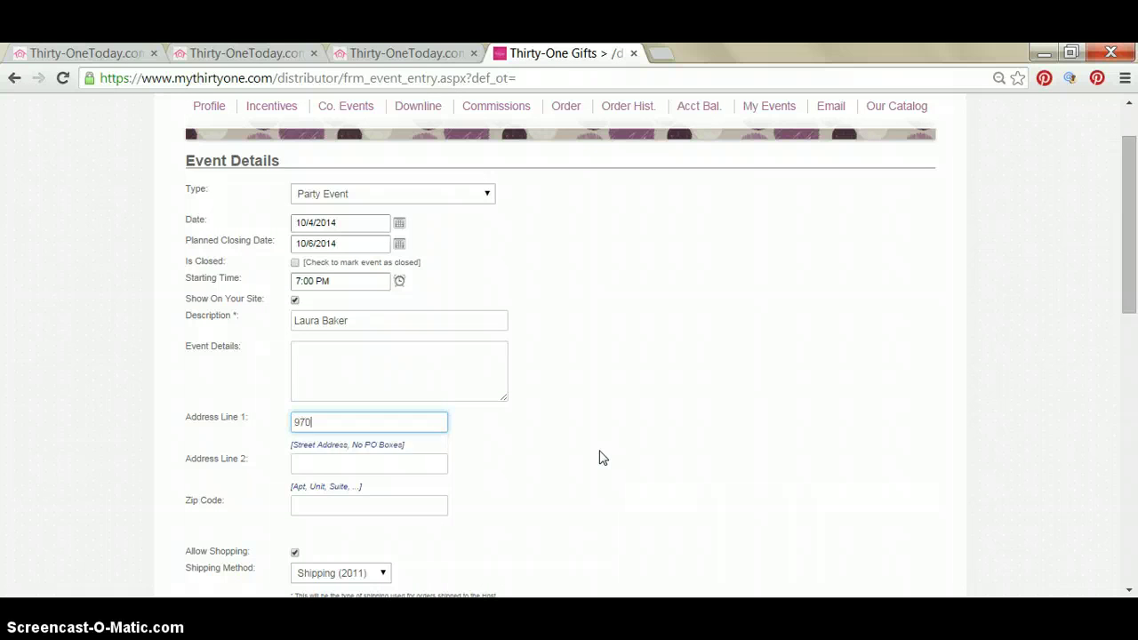
{"action": "key", "text": "BackSpace"}
{"action": "type", "text": "90"}
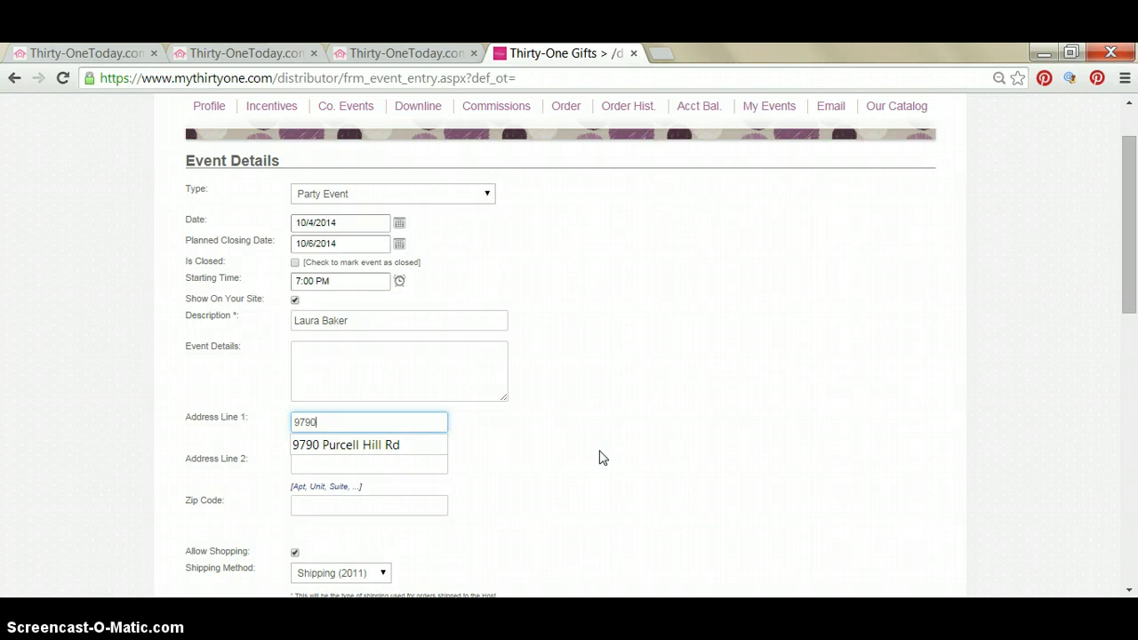
{"action": "key", "text": "Down"}
{"action": "key", "text": "Return"}
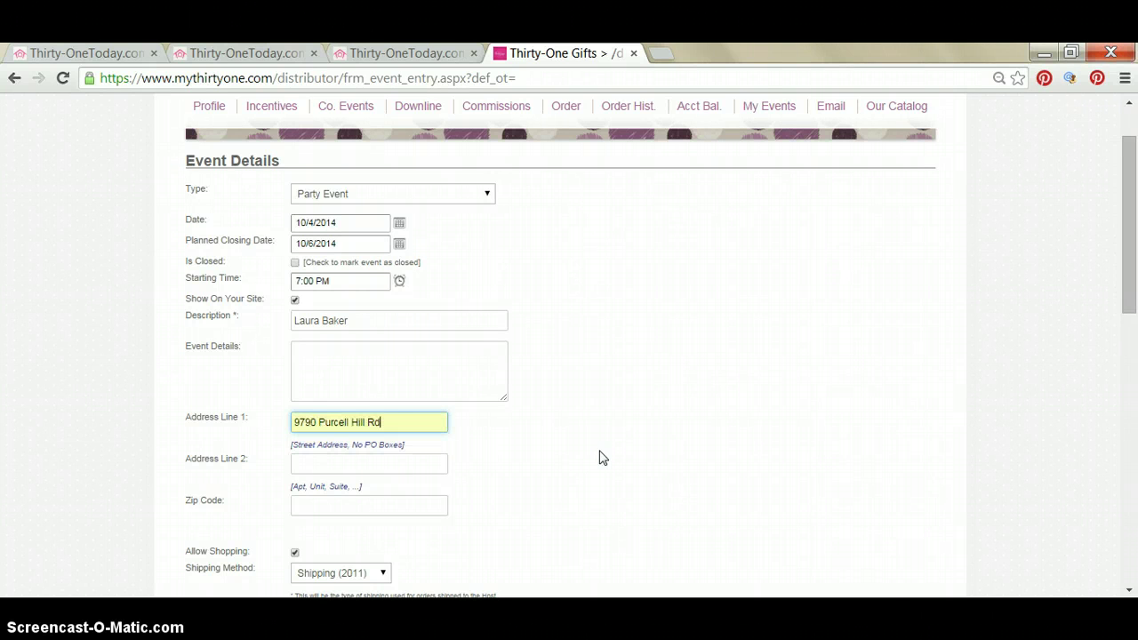
{"action": "key", "text": "Tab"}
{"action": "key", "text": "Tab"}
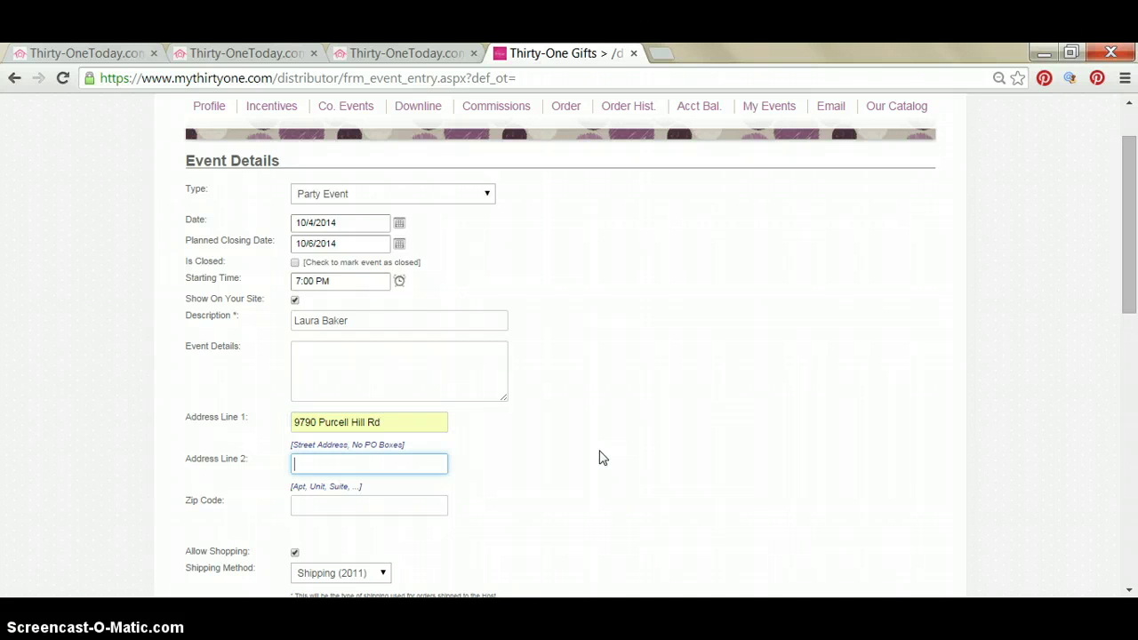
{"action": "type", "text": "14560"}
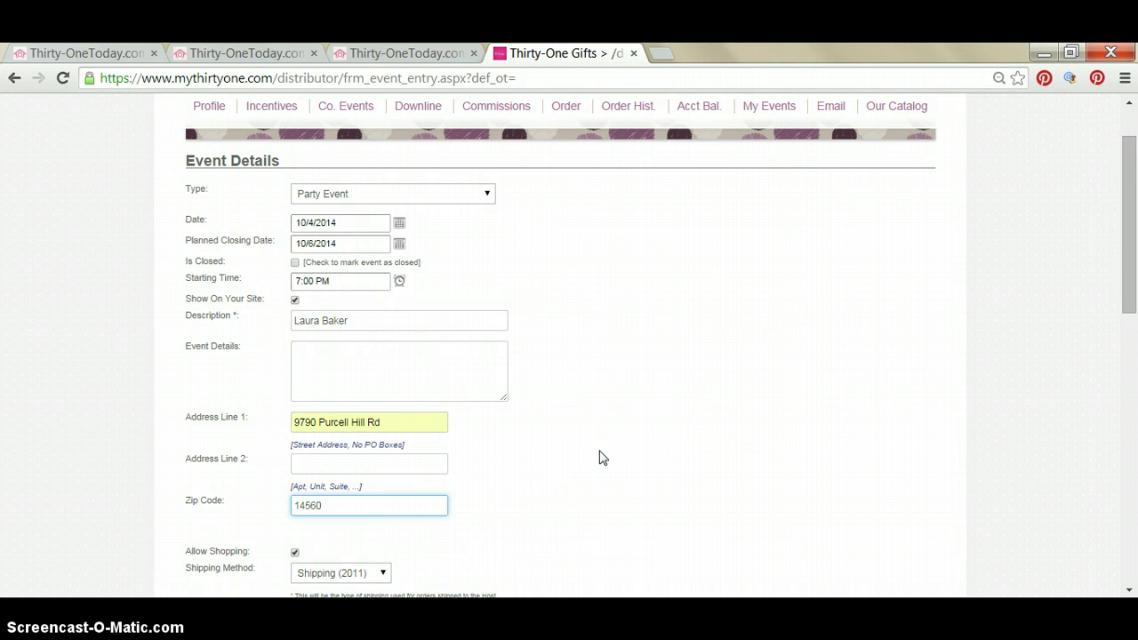
{"action": "scroll", "coordinate": [599, 457], "scroll_direction": "down", "scroll_amount": 4}
{"action": "scroll", "coordinate": [599, 457], "scroll_direction": "down", "scroll_amount": 1}
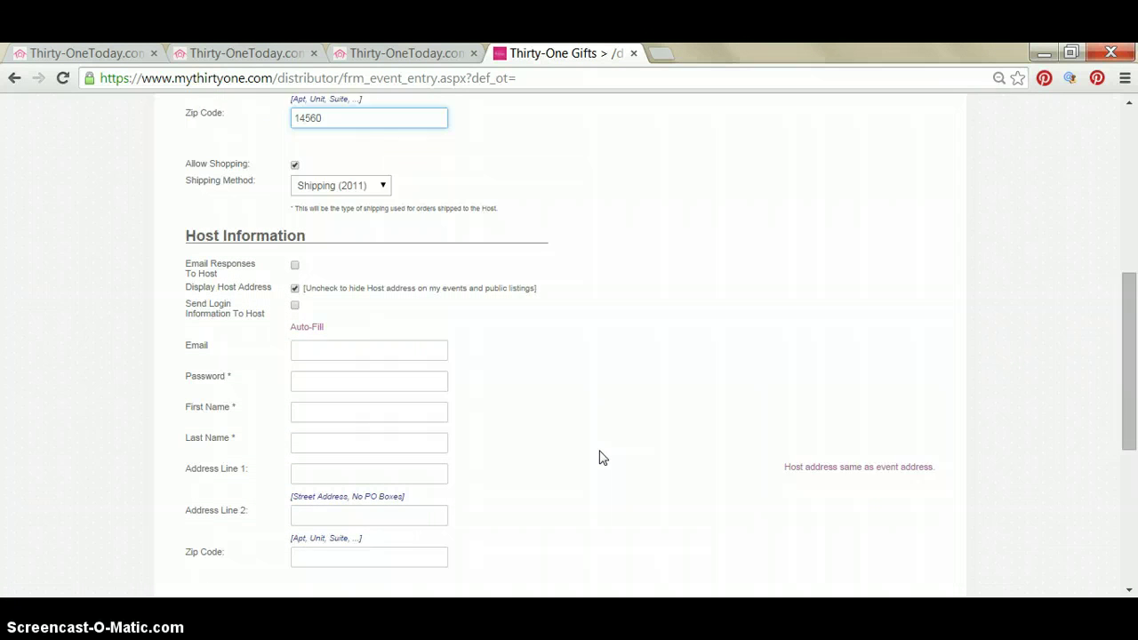
Pick Springwater, Ontario County as the event location and fill in the host's e-mail.
{"action": "left_click", "coordinate": [320, 329]}
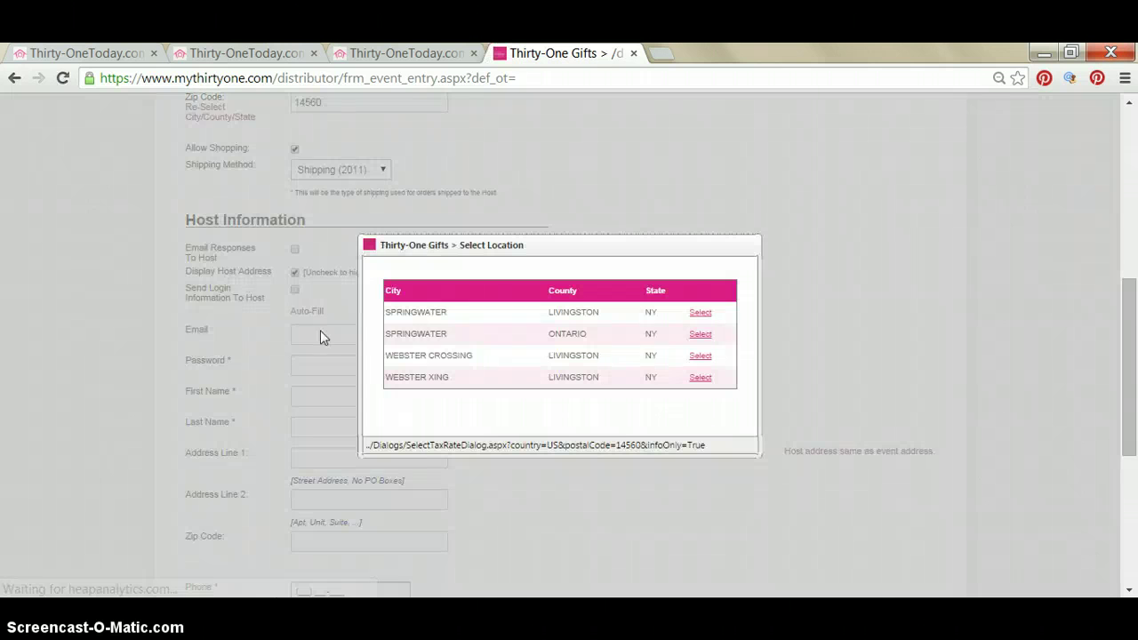
{"action": "left_click", "coordinate": [695, 335]}
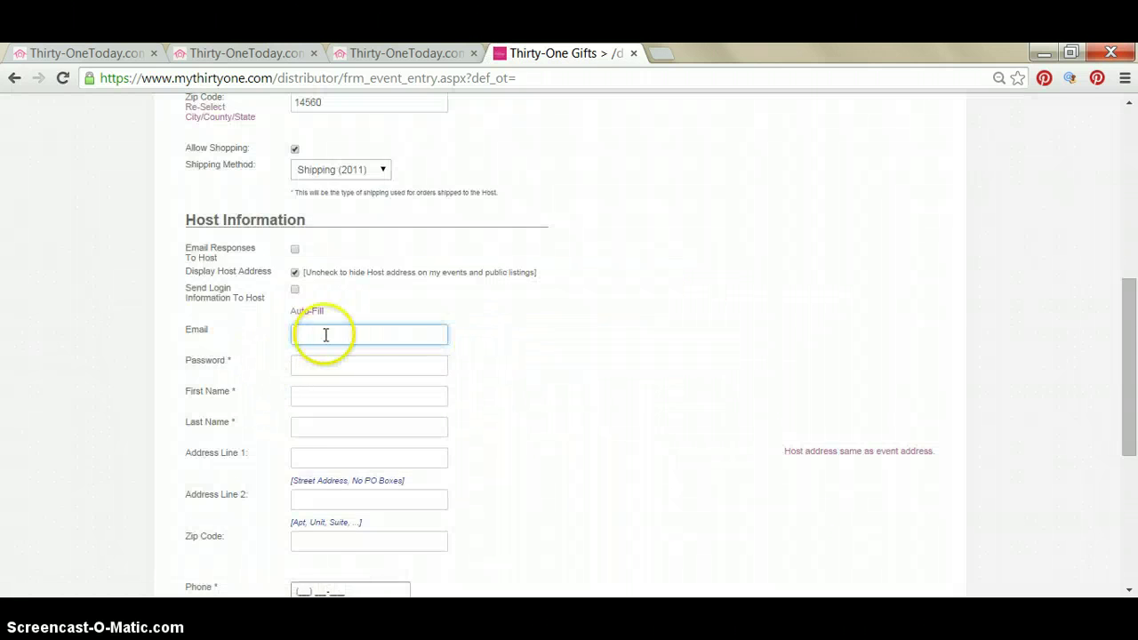
{"action": "left_click", "coordinate": [333, 369]}
{"action": "type", "text": "bags"}
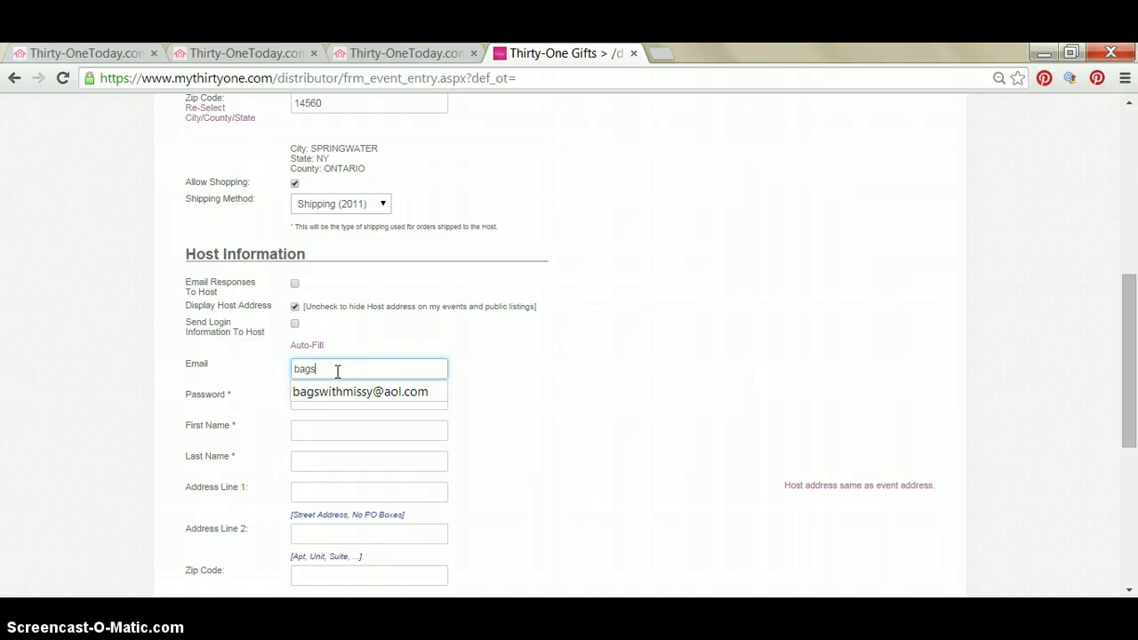
{"action": "key", "text": "Down"}
{"action": "key", "text": "Return"}
{"action": "key", "text": "Tab"}
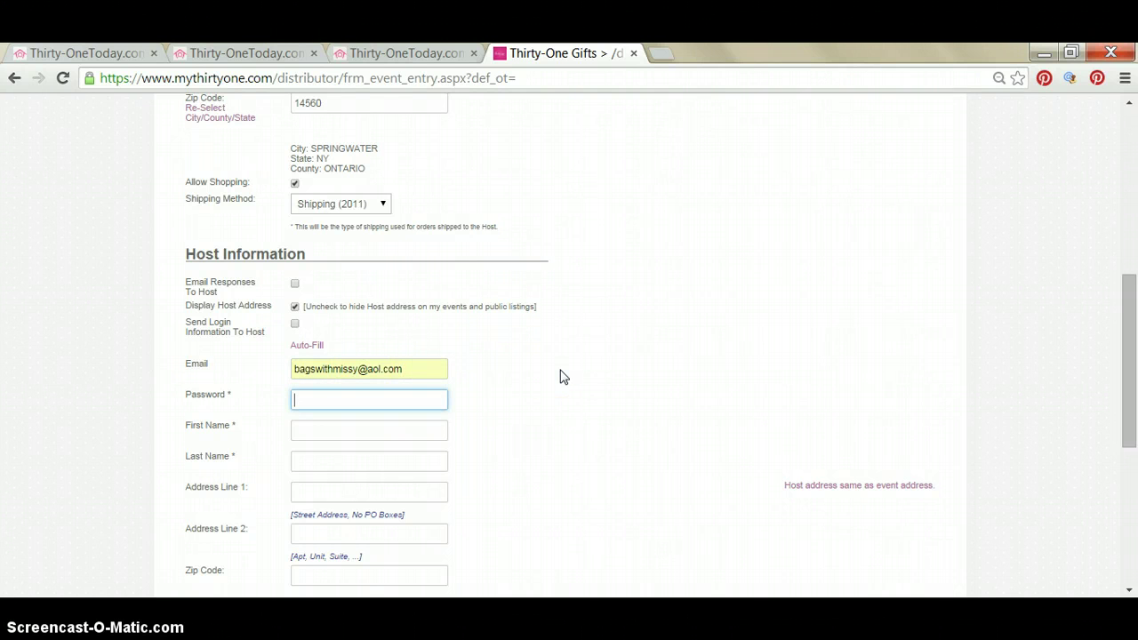
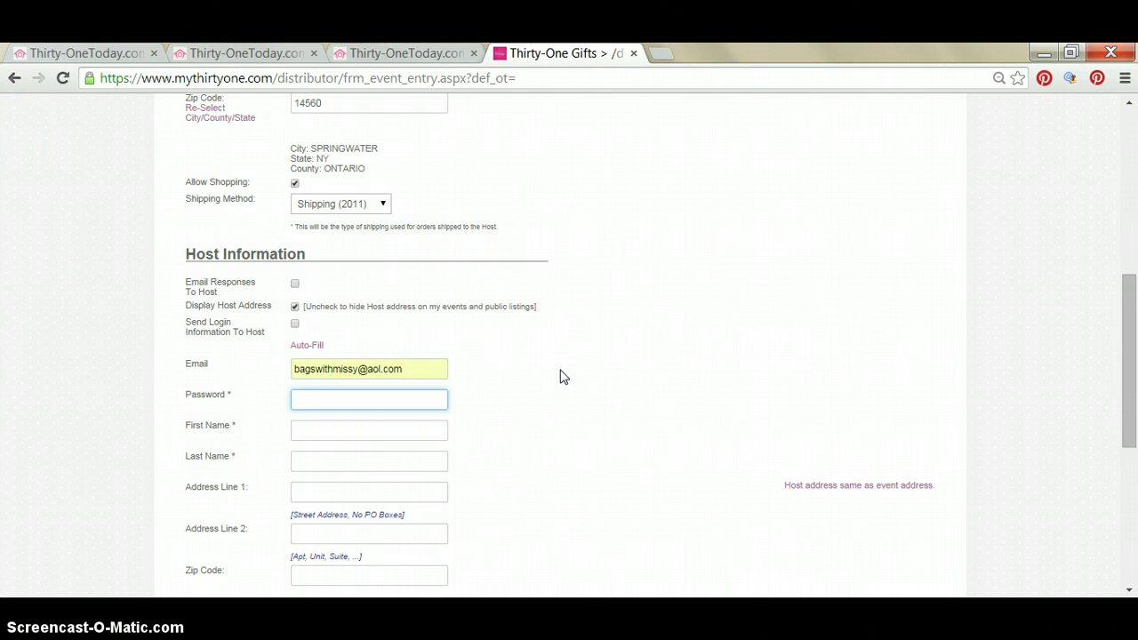
Enter the host's account password and the host's first and last name.
{"action": "scroll", "coordinate": [560, 377], "scroll_direction": "up", "scroll_amount": 4}
{"action": "scroll", "coordinate": [560, 377], "scroll_direction": "down", "scroll_amount": 2}
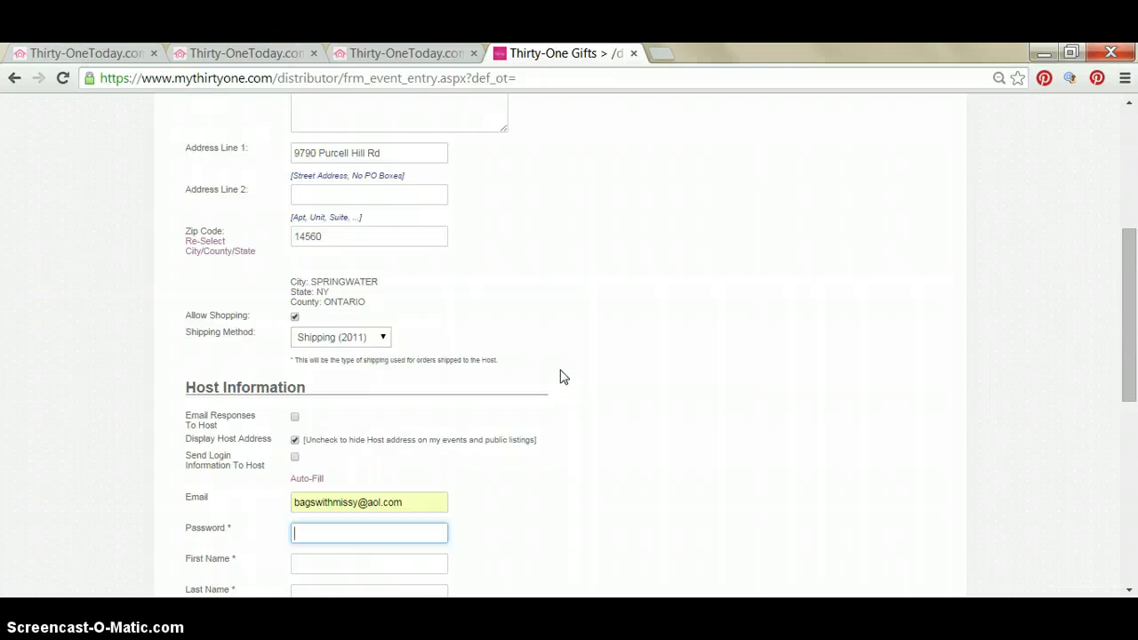
{"action": "scroll", "coordinate": [560, 377], "scroll_direction": "down", "scroll_amount": 2}
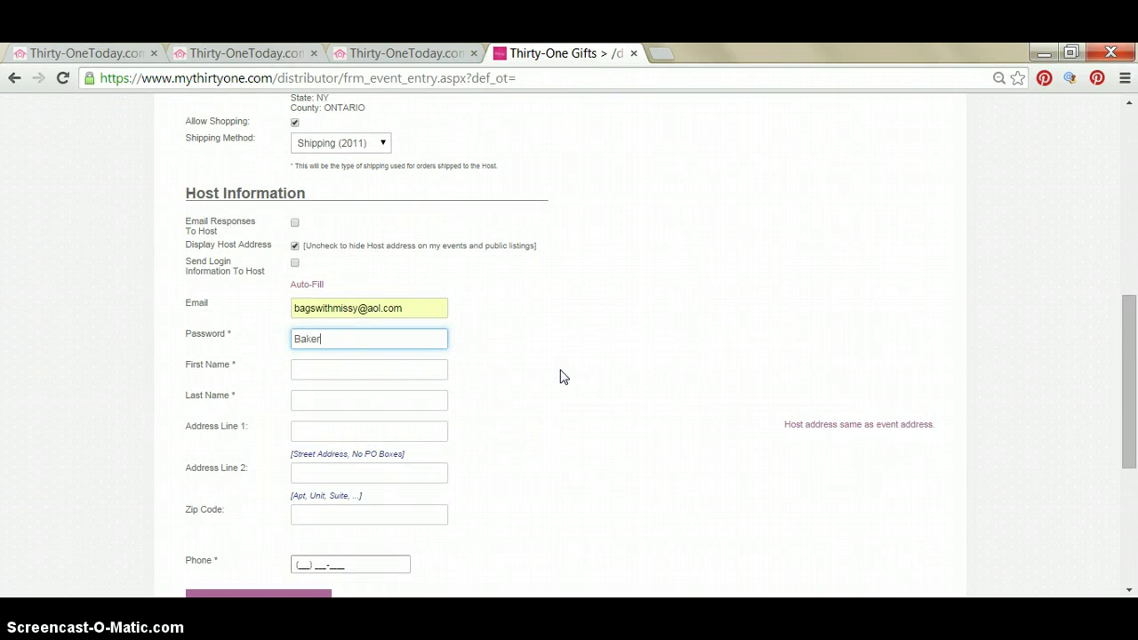
{"action": "key", "text": "Tab"}
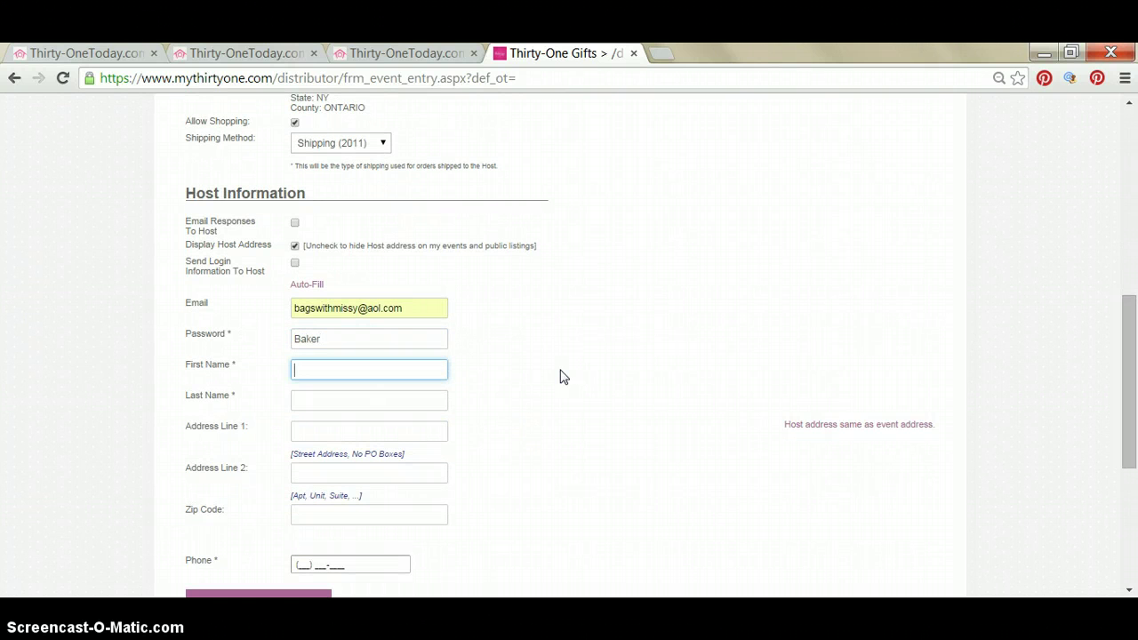
{"action": "key", "text": "Tab"}
{"action": "key", "text": "Tab"}
{"action": "key", "text": "Tab"}
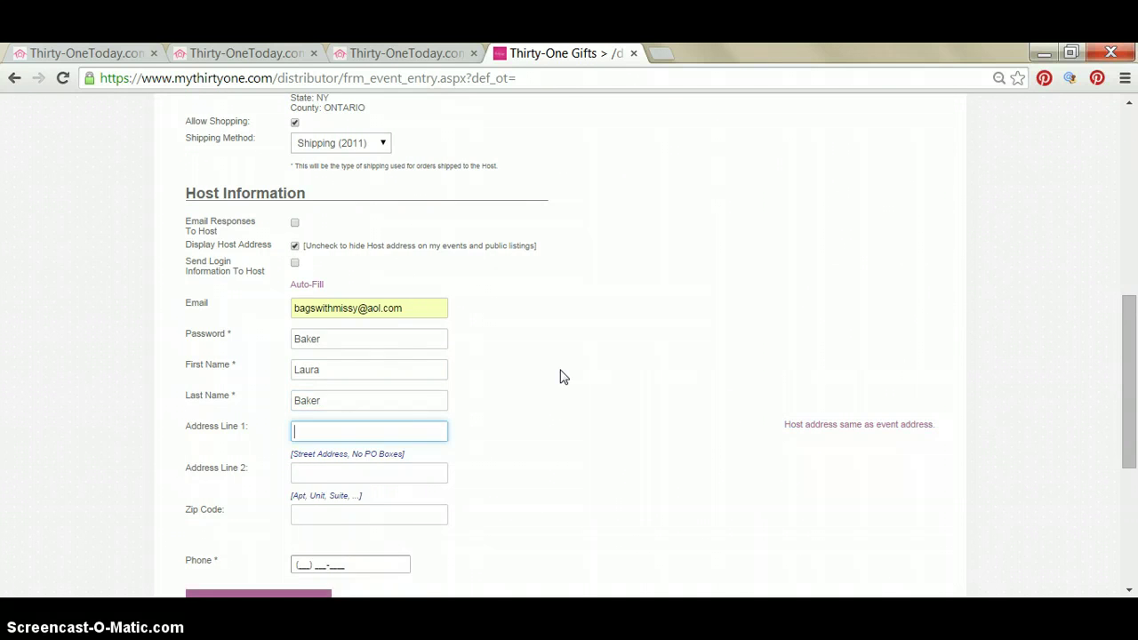
Fill in the host's street address, ZIP code and phone number.
{"action": "scroll", "coordinate": [560, 376], "scroll_direction": "down", "scroll_amount": 1}
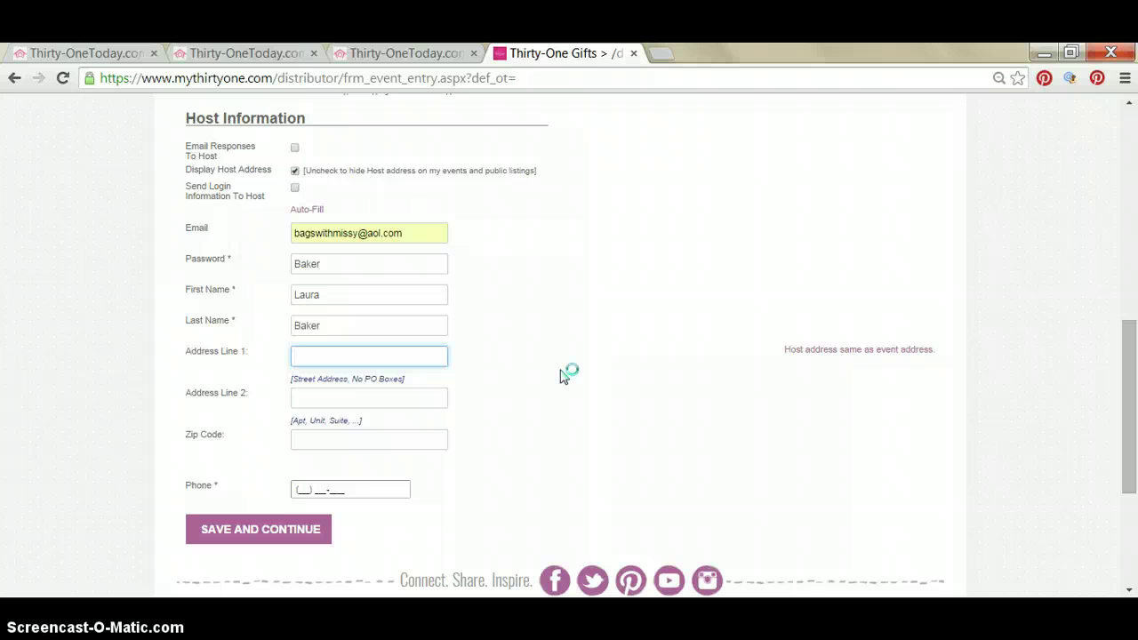
{"action": "type", "text": "97"}
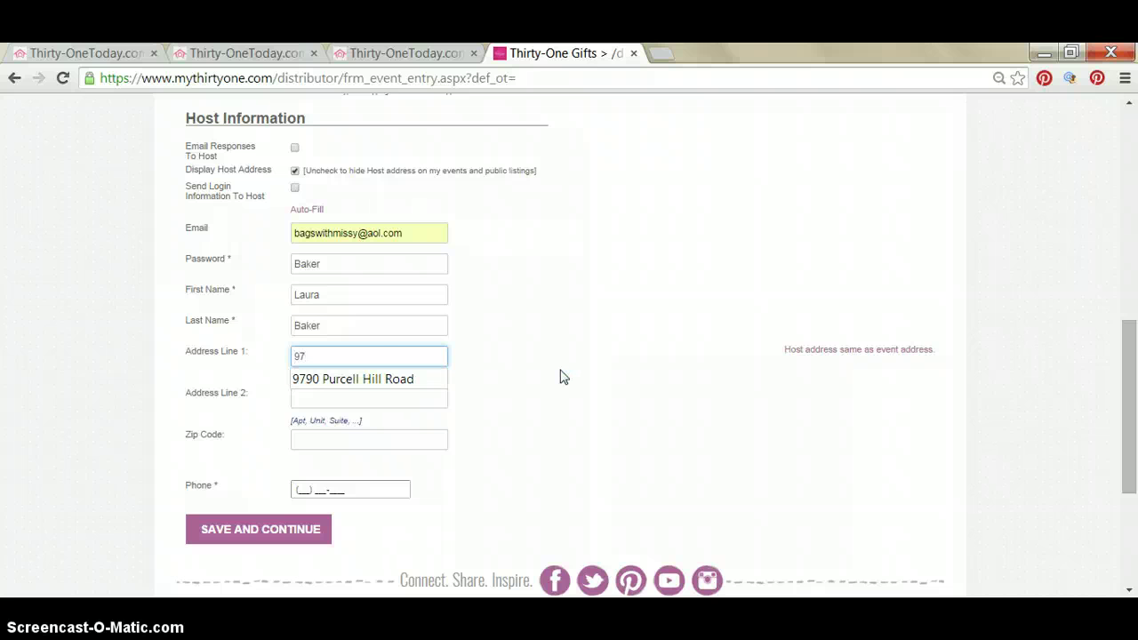
{"action": "key", "text": "Down"}
{"action": "key", "text": "Tab"}
{"action": "key", "text": "Tab"}
{"action": "type", "text": "14560"}
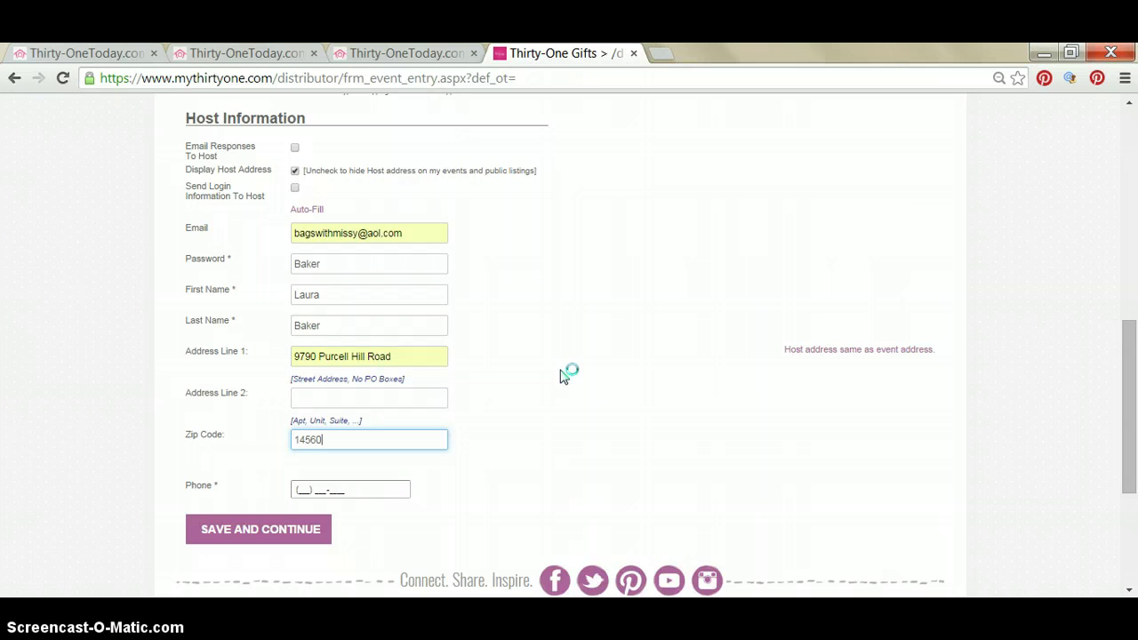
{"action": "key", "text": "Tab"}
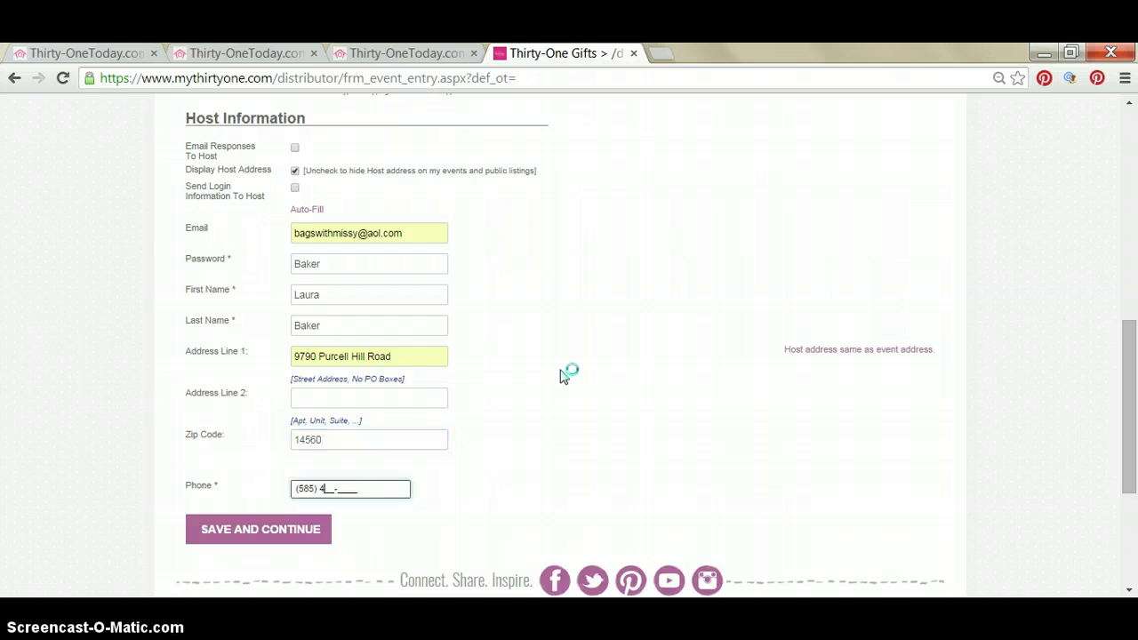
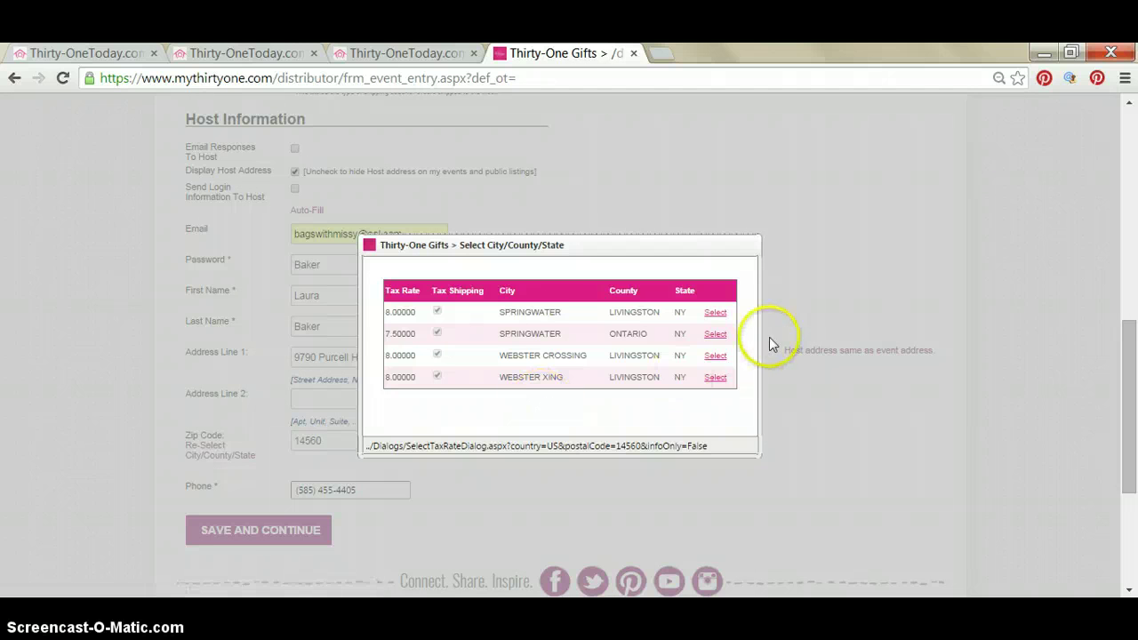
Confirm Springwater, Ontario County as the host's location and save the event.
{"action": "left_click", "coordinate": [718, 335]}
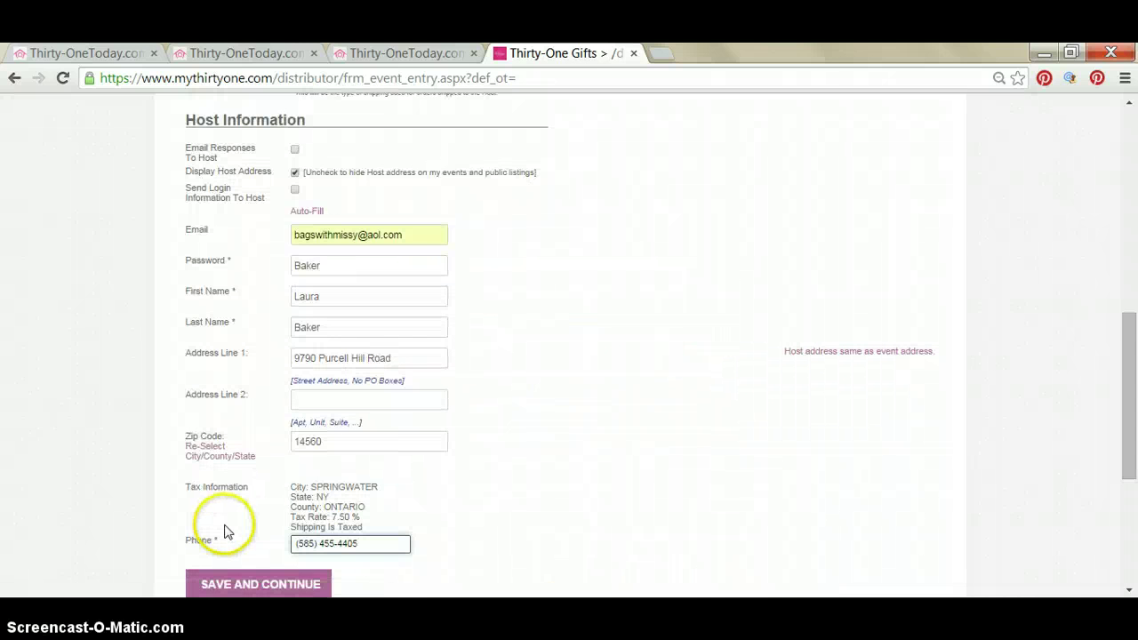
{"action": "scroll", "coordinate": [224, 530], "scroll_direction": "down", "scroll_amount": 1}
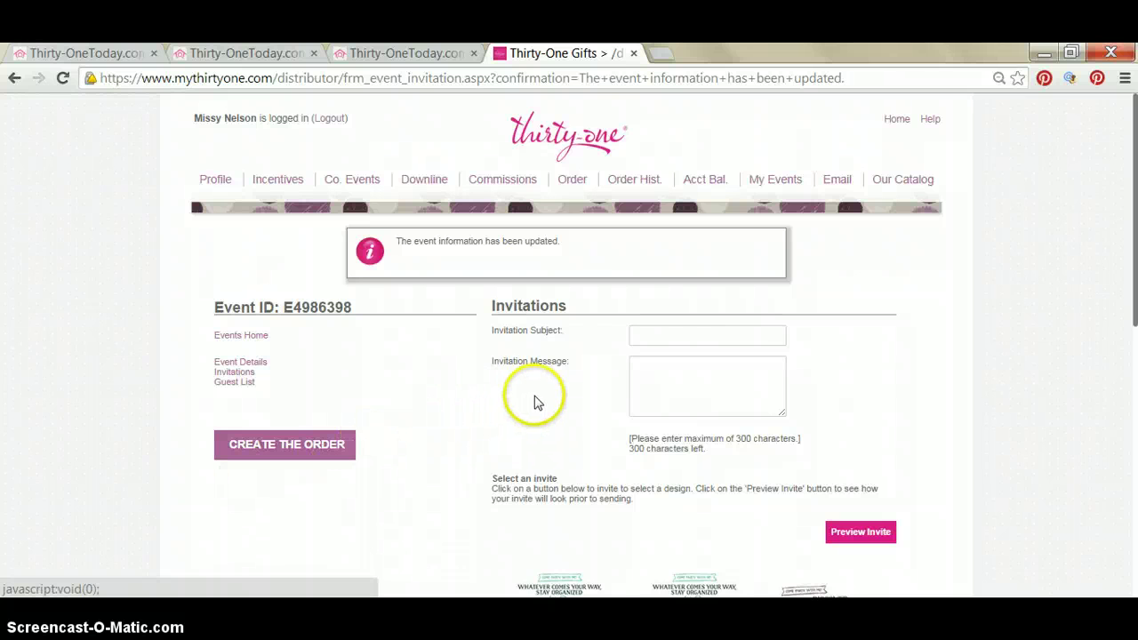
Go to My Events to see the new 10/04/2014 party listed.
{"action": "left_click", "coordinate": [774, 181]}
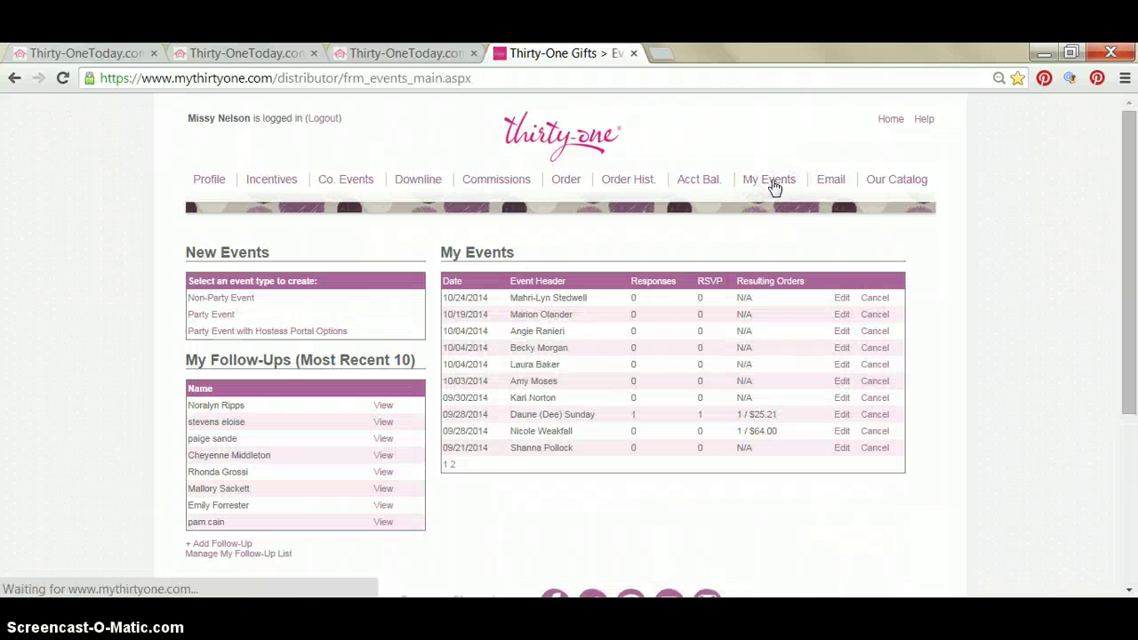